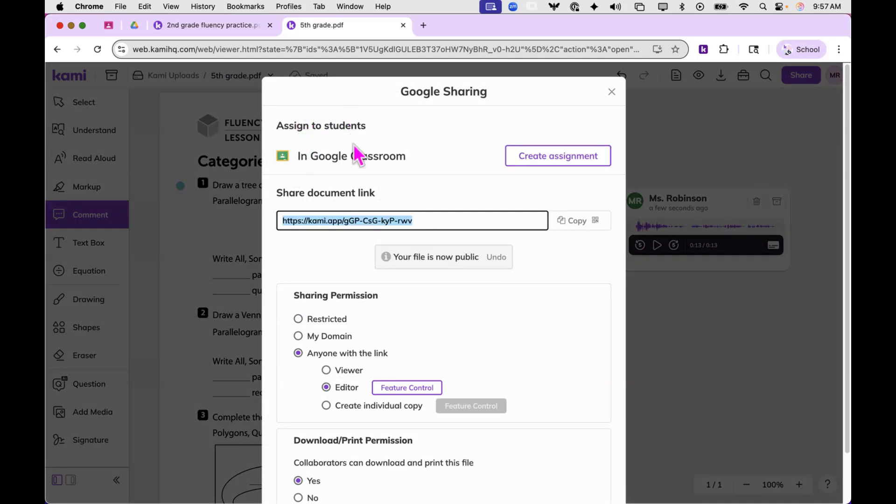
# Create a Google Classroom assignment from the shared PDF and title it "Categories of Two-Dimensional Figures", leaving the instructions blank.
pyautogui.click(570, 158)
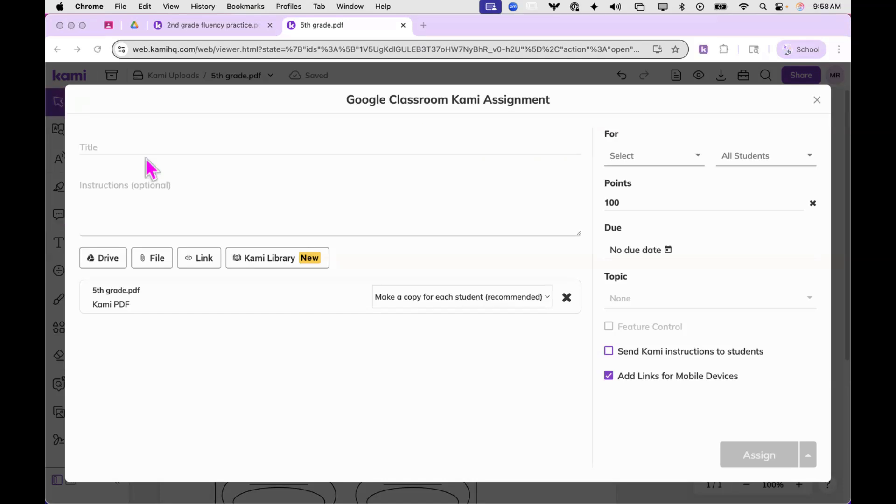
pyautogui.click(139, 146)
pyautogui.write('Categories of Two-Dimensional Figures')
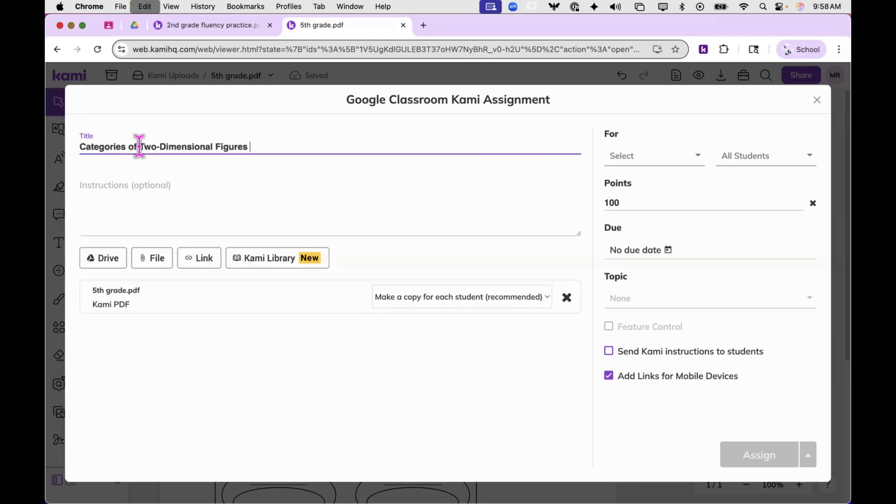
pyautogui.click(139, 193)
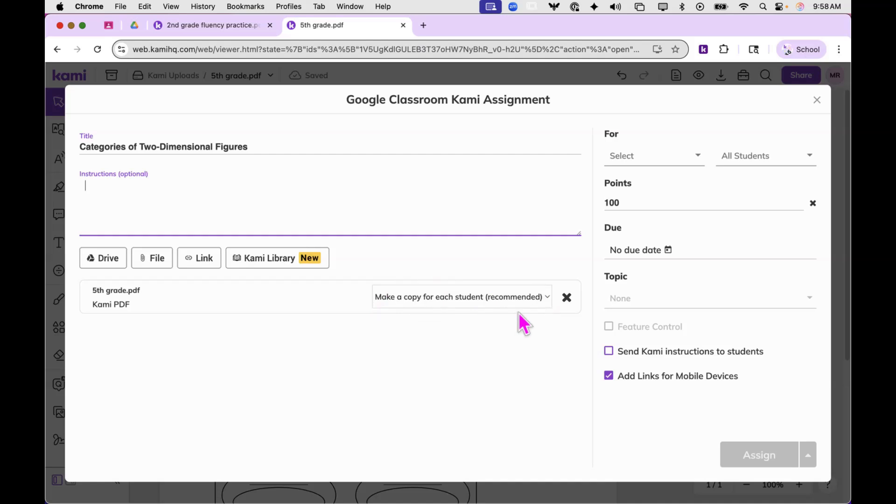
# Choose the last class in the list as the assignment's recipient and set its points to 10.
pyautogui.click(698, 163)
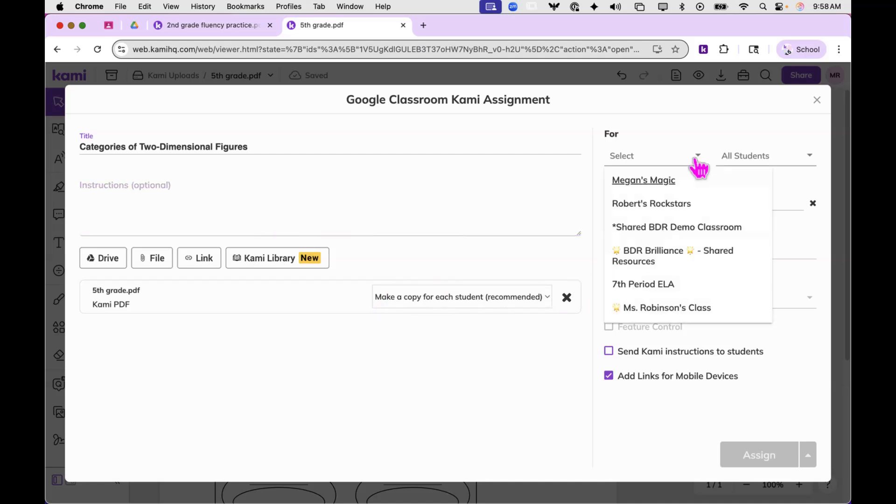
pyautogui.click(668, 310)
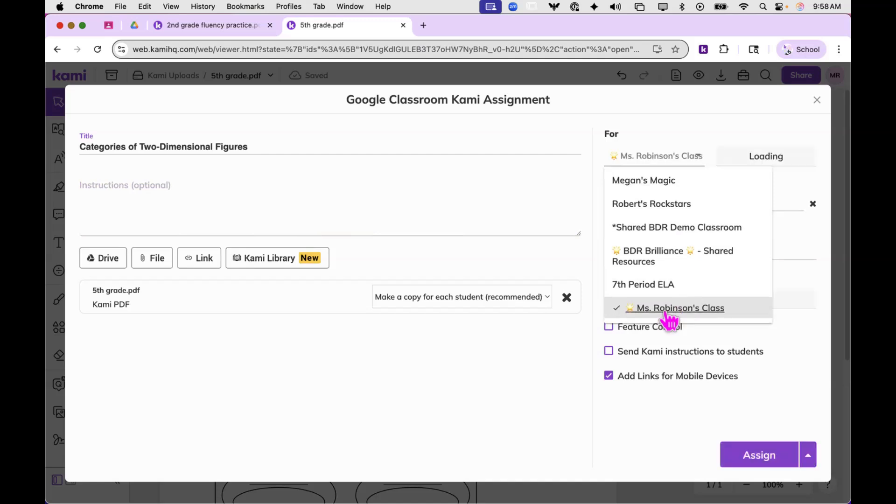
pyautogui.click(551, 360)
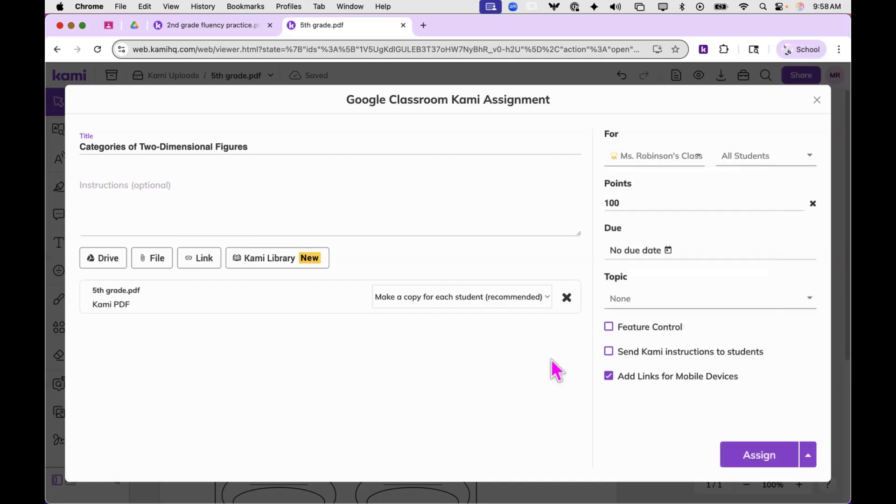
pyautogui.click(640, 200)
pyautogui.press('BackSpace')
# Turn on every tool for the whole class in Feature Control, and assign the work.
pyautogui.click(637, 330)
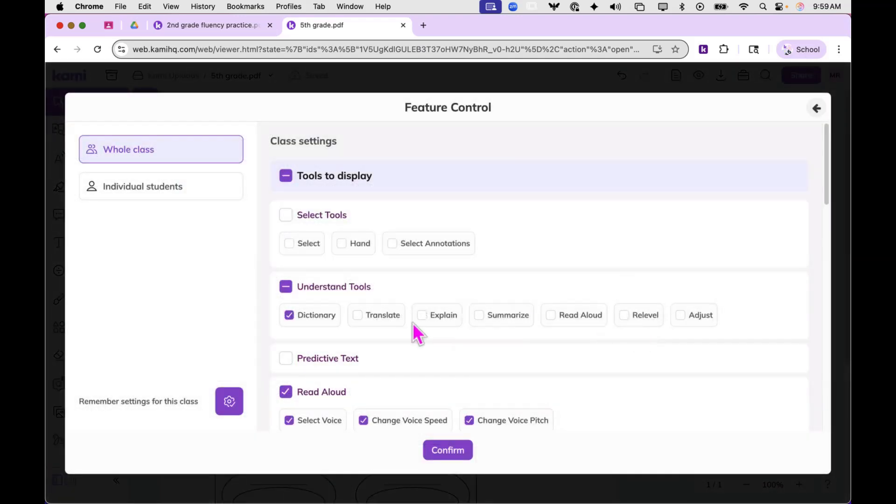
pyautogui.scroll(-7, 413, 323)
pyautogui.scroll(7, 413, 323)
pyautogui.click(289, 176)
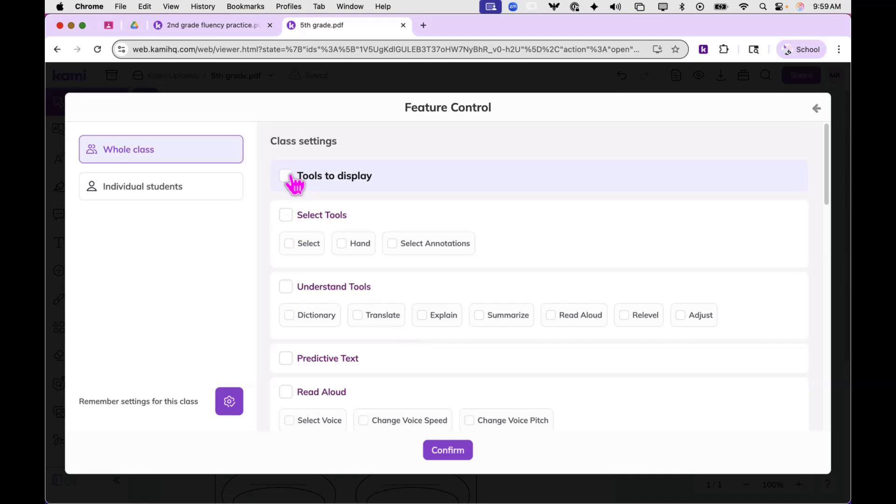
pyautogui.click(289, 176)
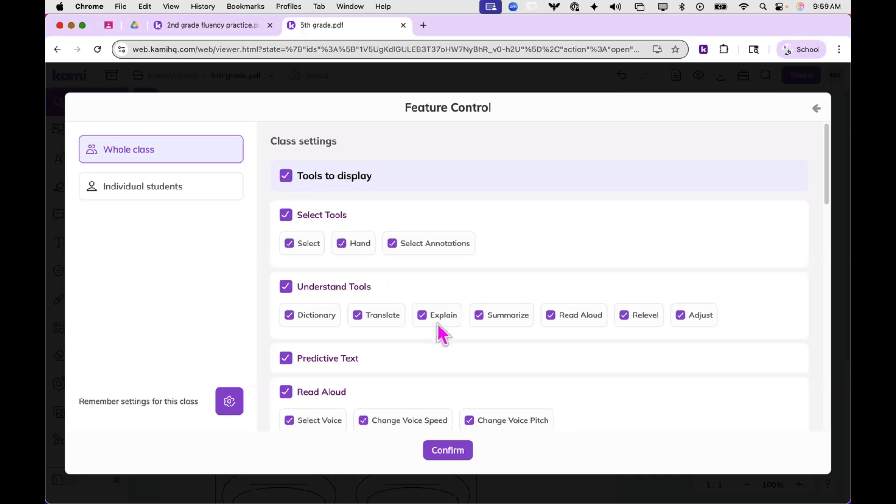
pyautogui.click(452, 455)
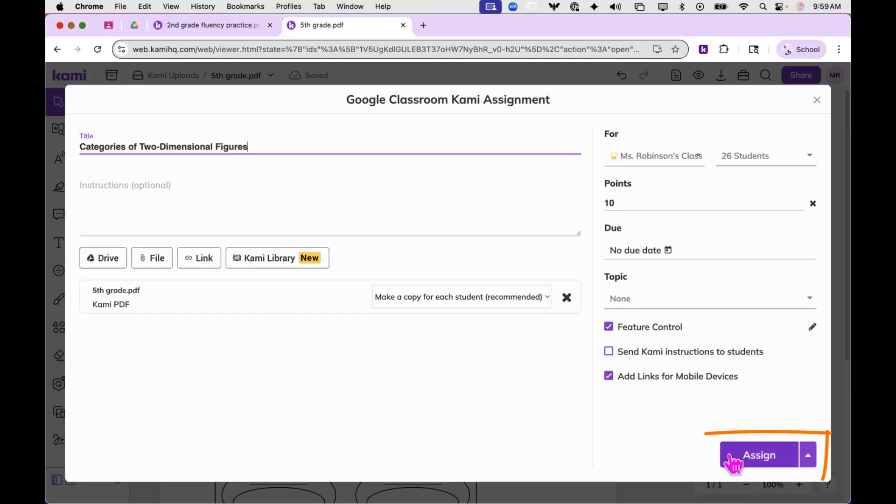
pyautogui.click(760, 457)
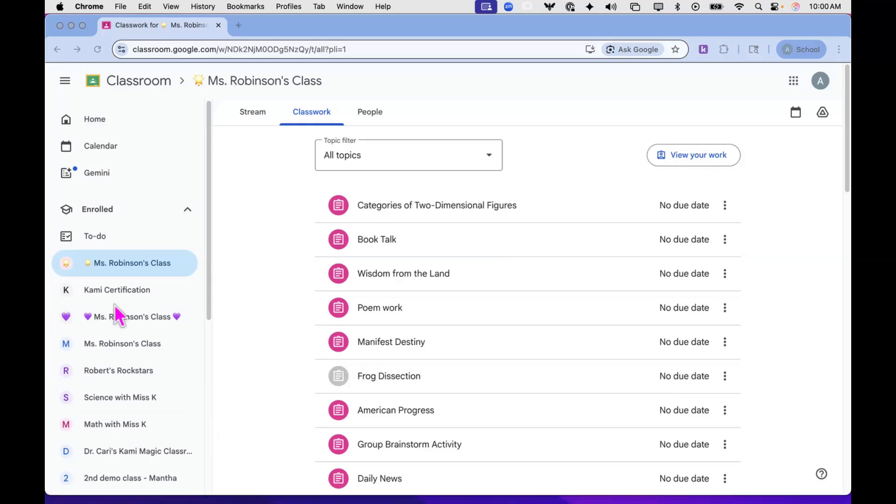
# From the student's Classroom account, open the "Categories of Two-Dimensional Figures" assignment in Kami.
pyautogui.click(395, 206)
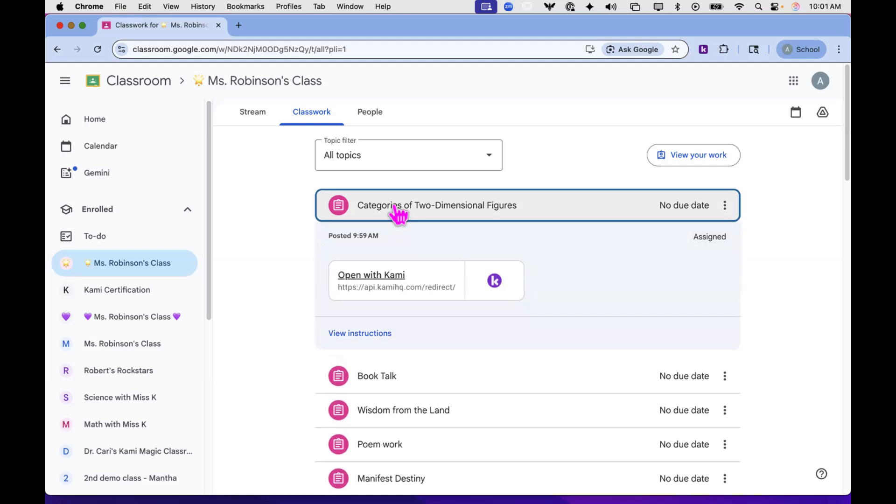
pyautogui.click(395, 283)
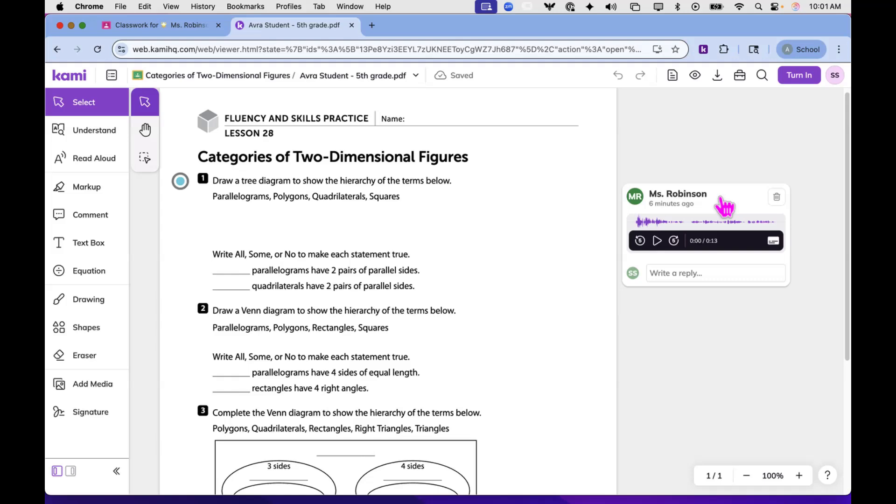
# Switch to the teacher's Classroom, open Class View for "Categories of Two-Dimensional Figures", and bring the third student's copy into view.
pyautogui.hotkey('ctrl', 'Right')
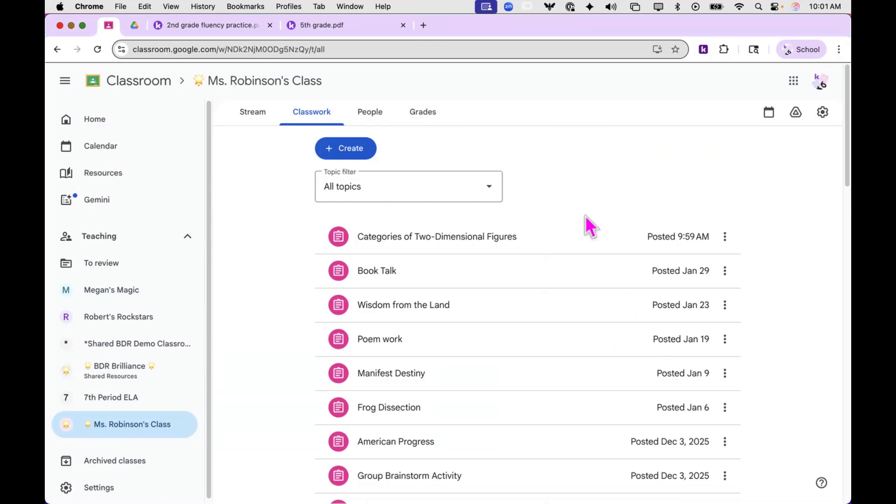
pyautogui.click(492, 246)
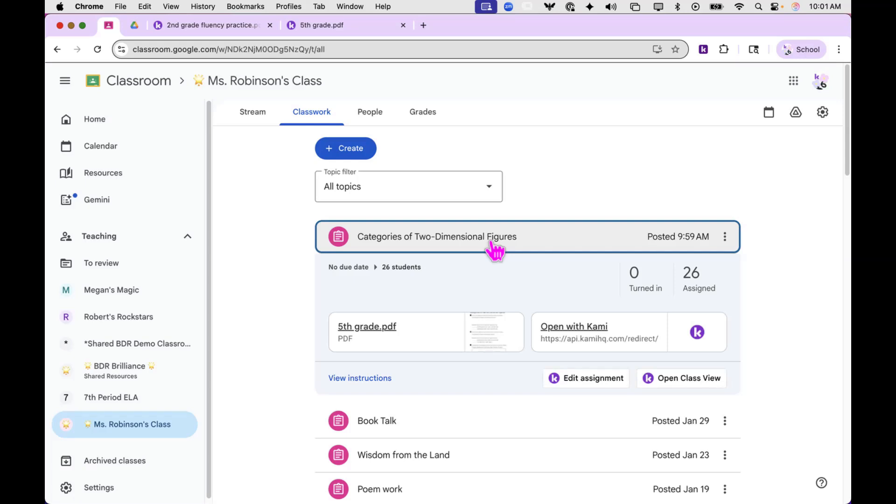
pyautogui.click(492, 246)
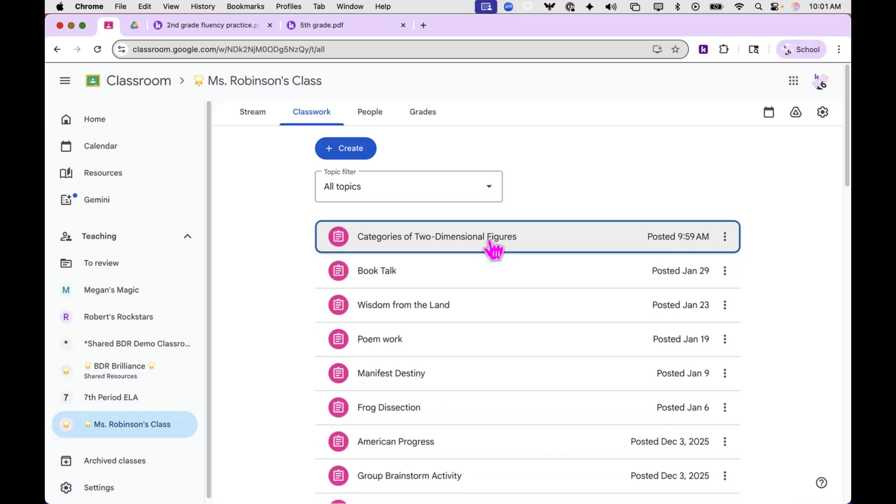
pyautogui.click(492, 246)
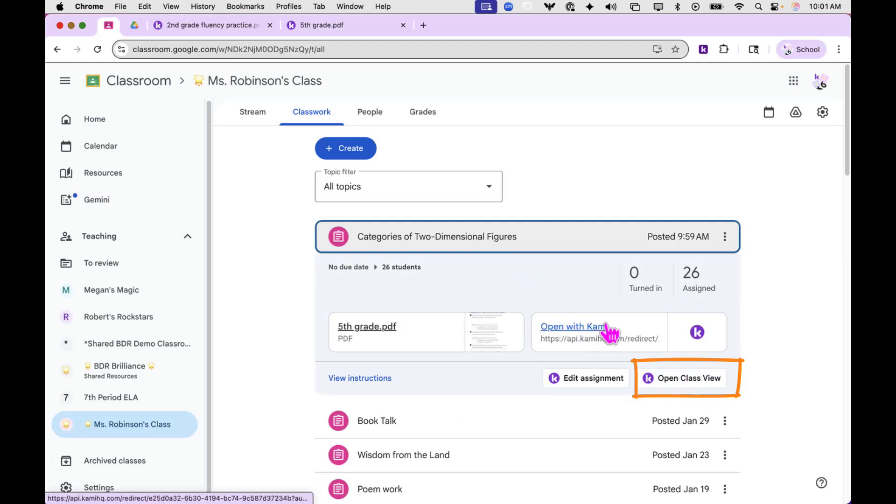
pyautogui.click(672, 379)
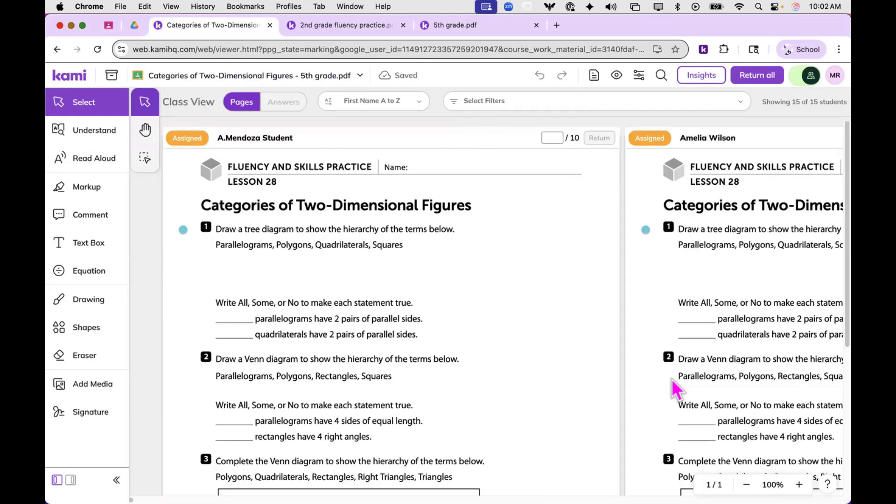
pyautogui.hscroll(8, 671, 379)
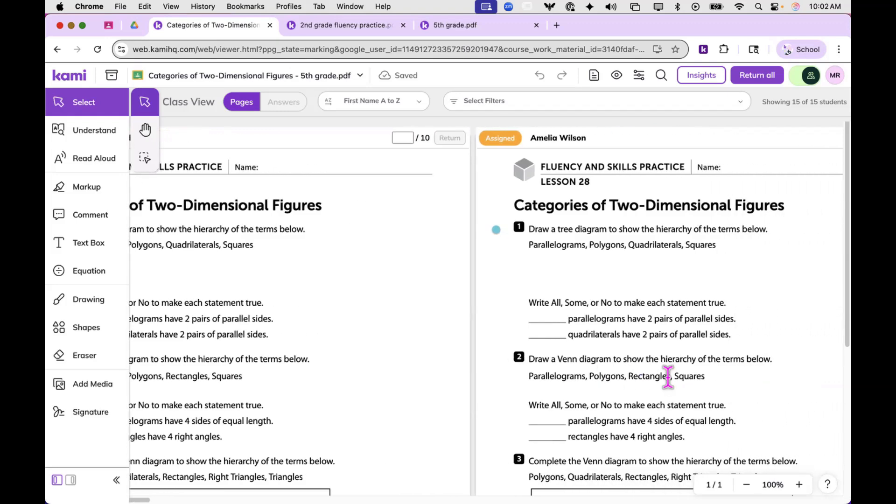
pyautogui.hscroll(6, 666, 381)
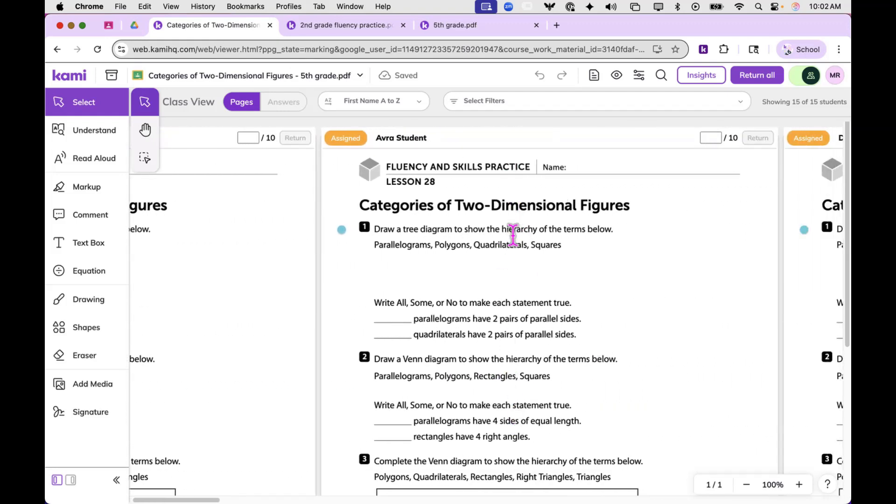
pyautogui.hscroll(2, 513, 235)
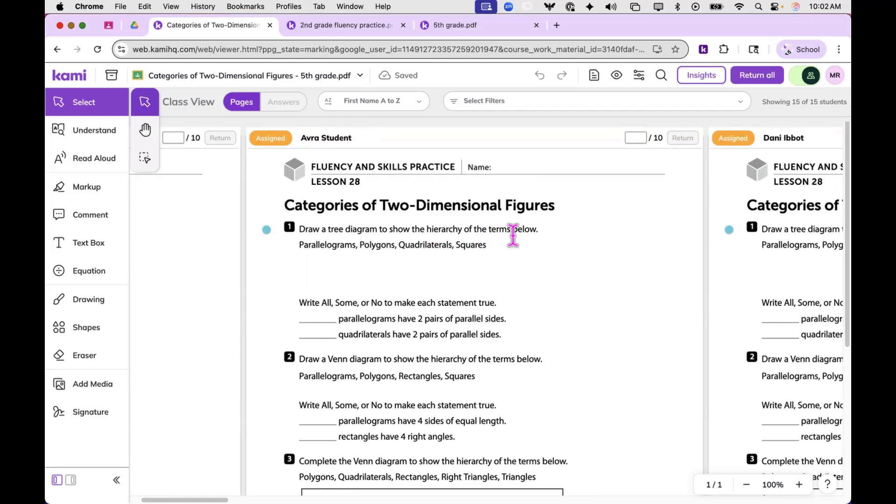
# In the student's window, add a text box reading "Type something on the page." beside question 1.
pyautogui.hotkey('ctrl', 'Left')
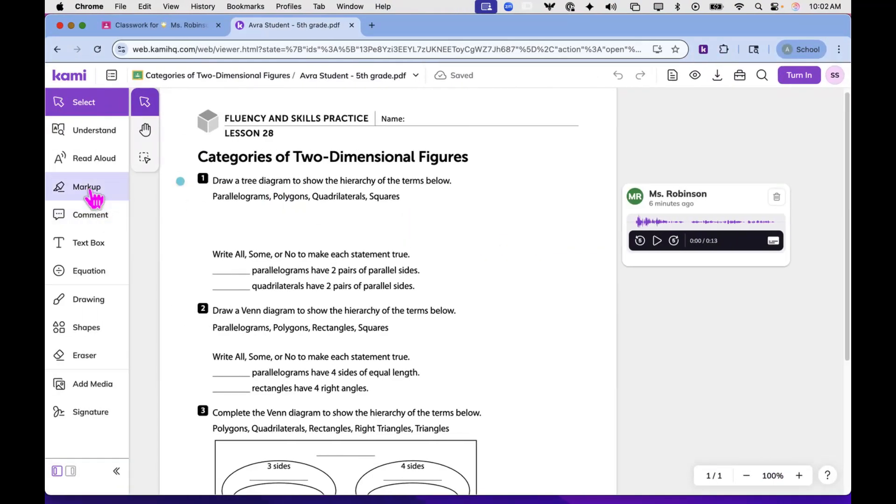
pyautogui.click(94, 245)
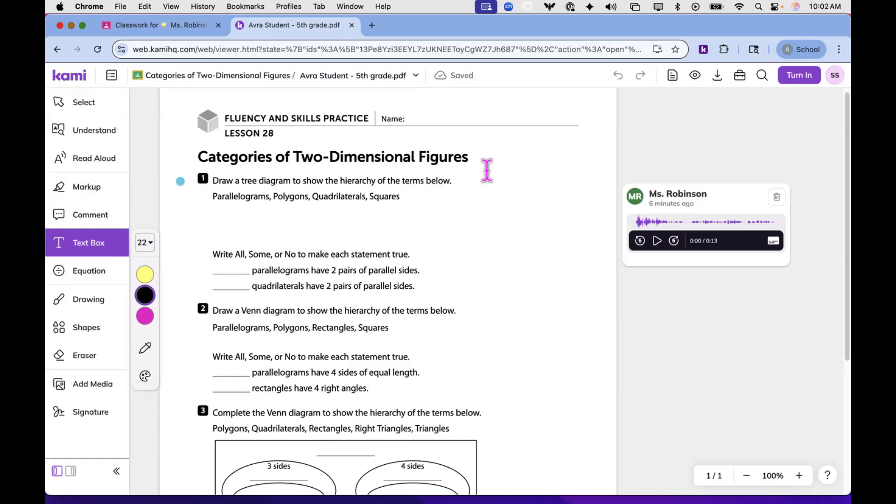
pyautogui.click(497, 179)
pyautogui.write('Typ')
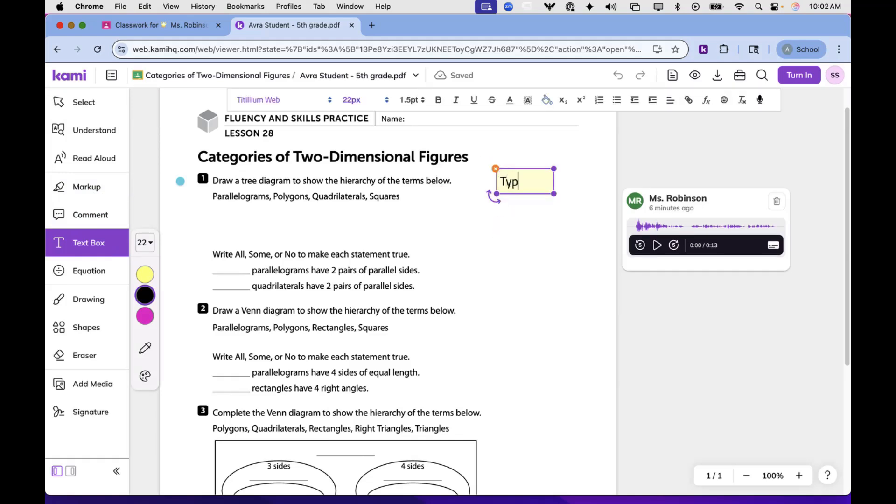
pyautogui.write('e something on the page.')
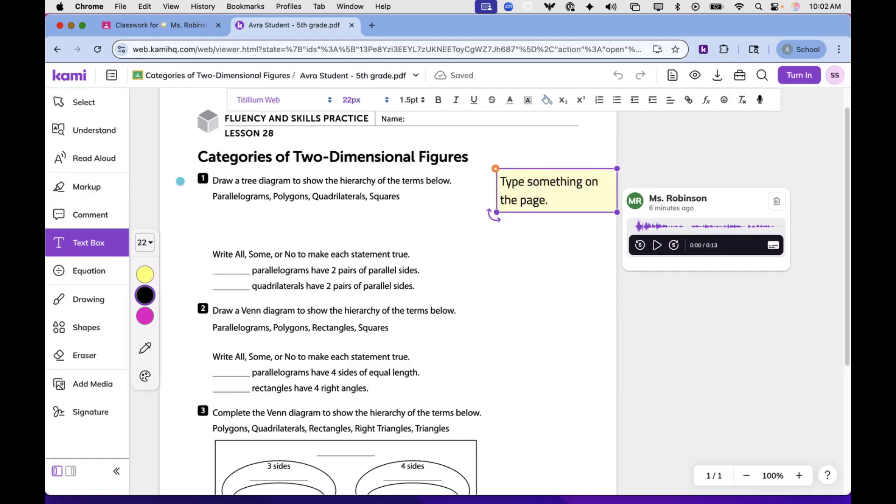
pyautogui.click(652, 389)
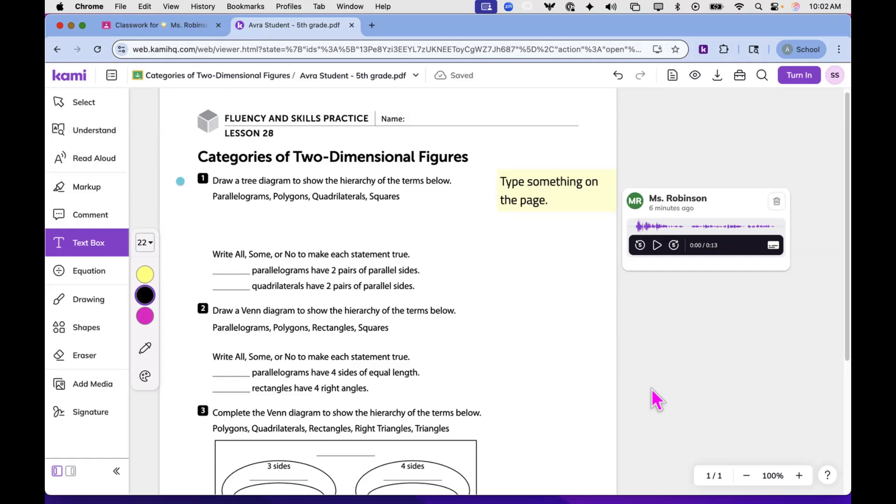
# In the teacher's Class View, add the text comment "Do you have a question?" below the student's new text box.
pyautogui.hotkey('ctrl', 'Right')
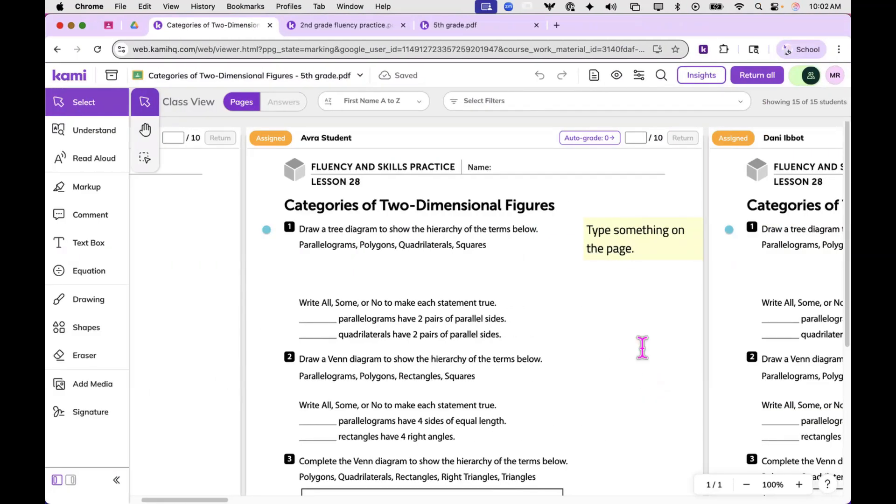
pyautogui.moveTo(639, 240)
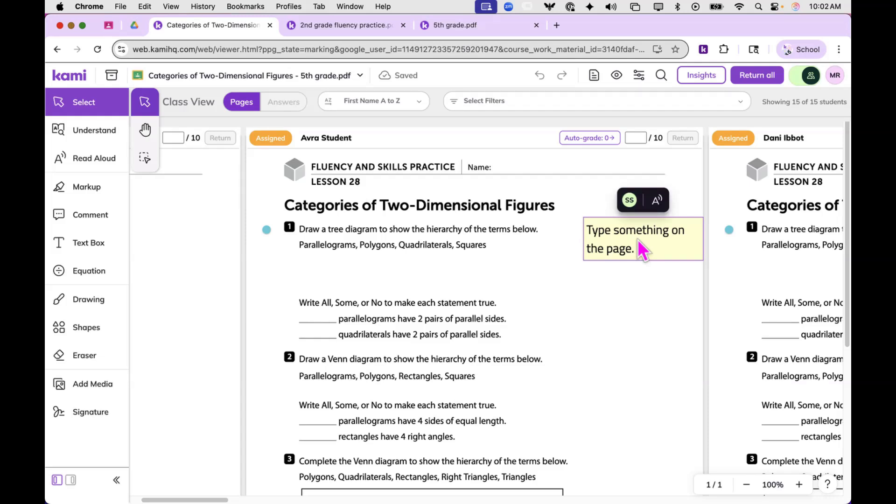
pyautogui.click(89, 219)
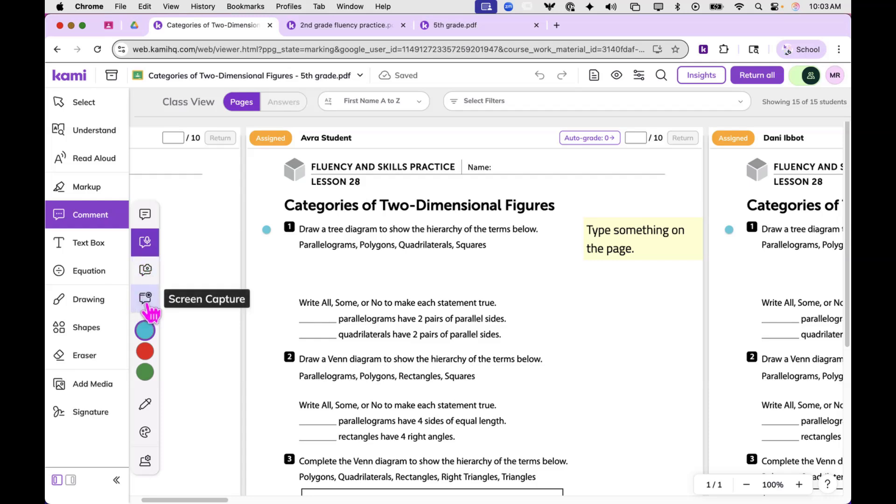
pyautogui.click(145, 213)
pyautogui.click(650, 277)
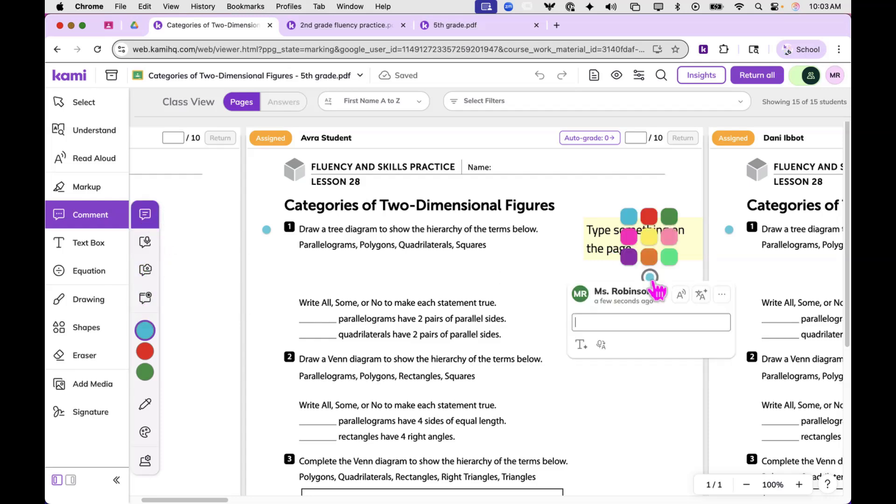
pyautogui.write('Do you have a question?')
pyautogui.press('Return')
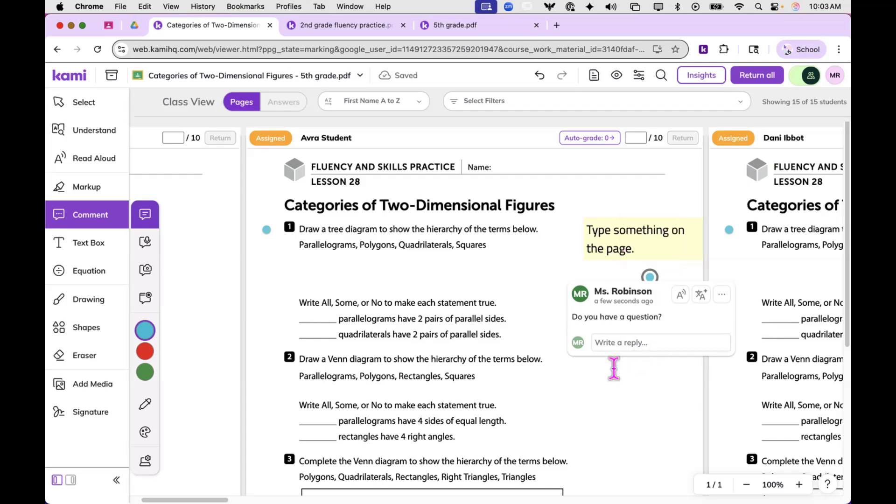
# Check the comment in the student's window, and in Class View go to the score field two student copies further on.
pyautogui.hotkey('ctrl', 'Left')
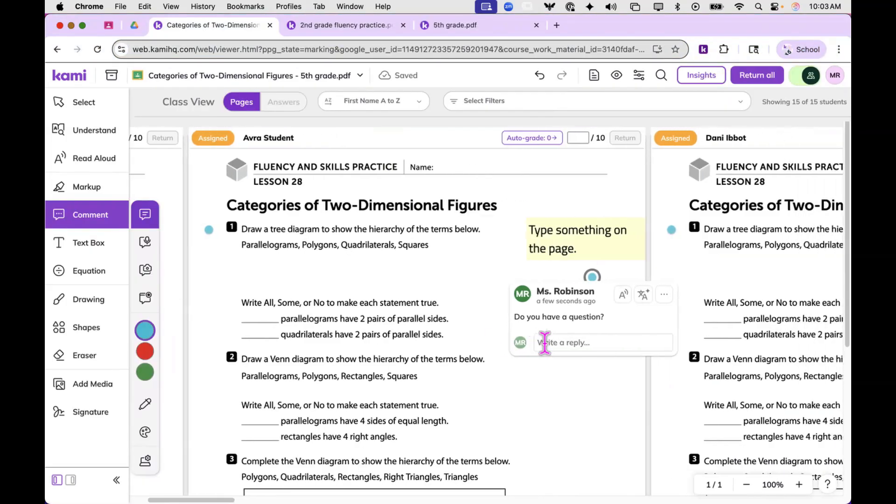
pyautogui.hscroll(3, 542, 340)
pyautogui.hscroll(5, 549, 355)
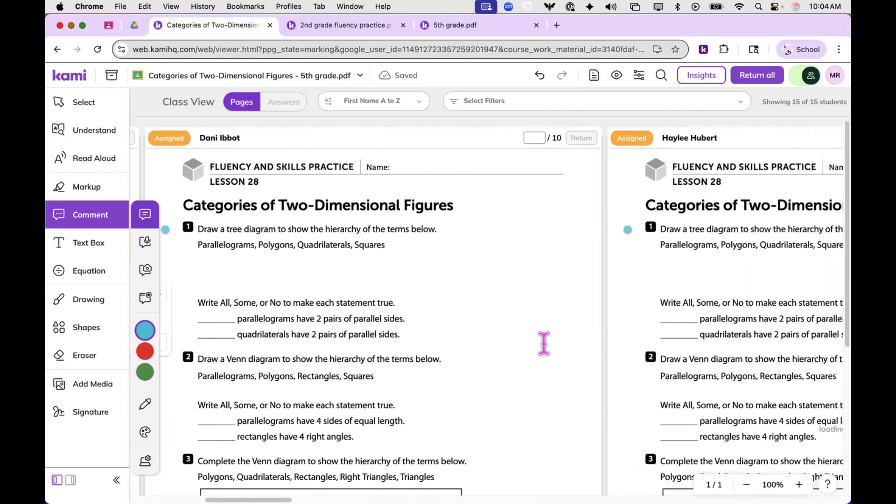
pyautogui.hscroll(5, 544, 344)
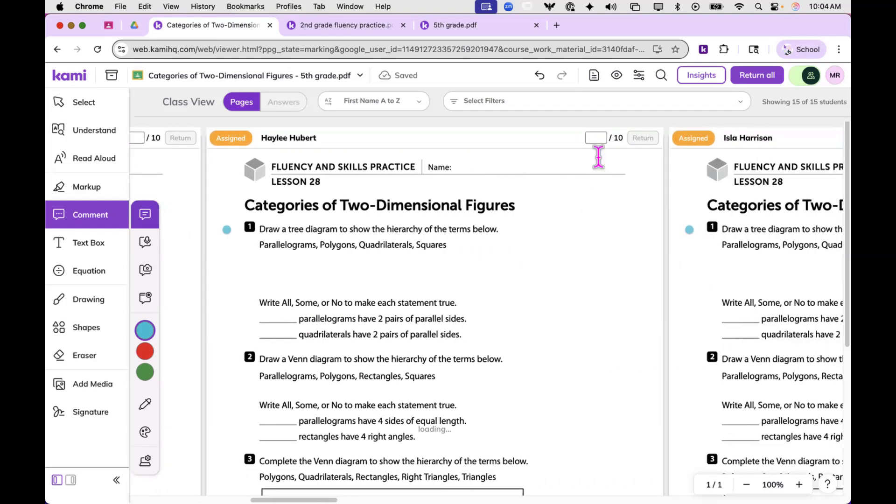
pyautogui.click(599, 137)
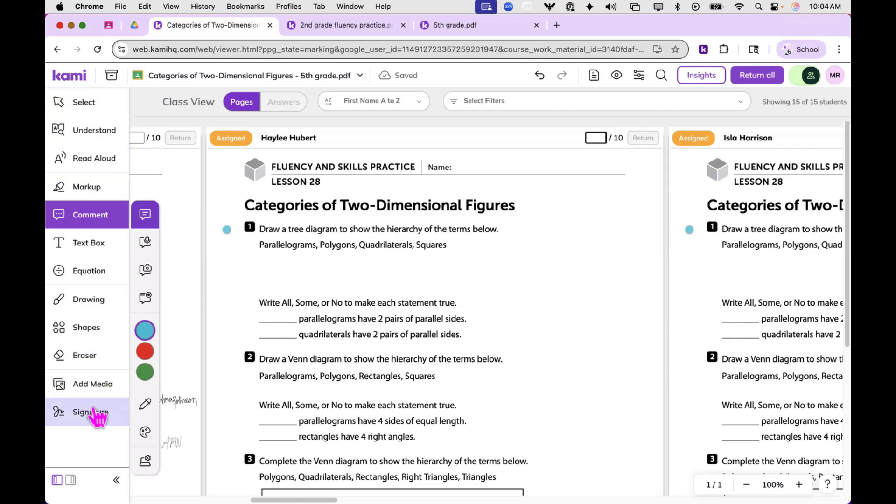
# Place the "Big progress" sticker on this student's copy, beside the worksheet title and question 1.
pyautogui.click(95, 385)
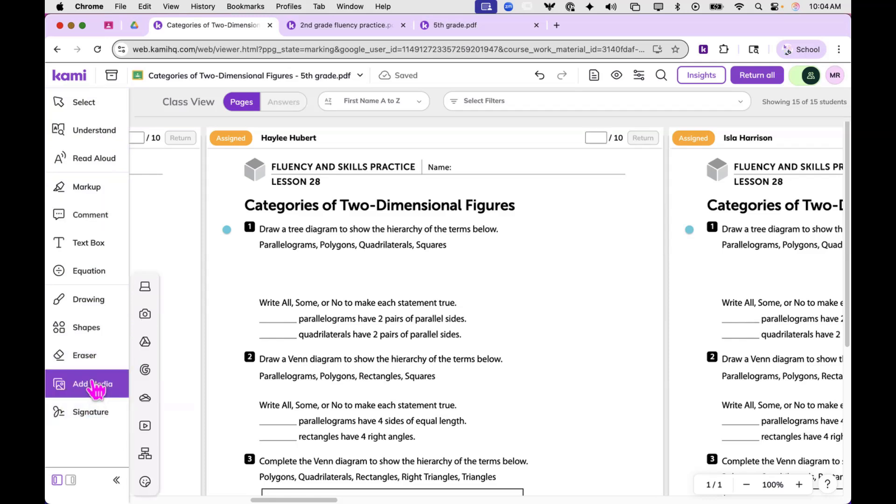
pyautogui.click(145, 482)
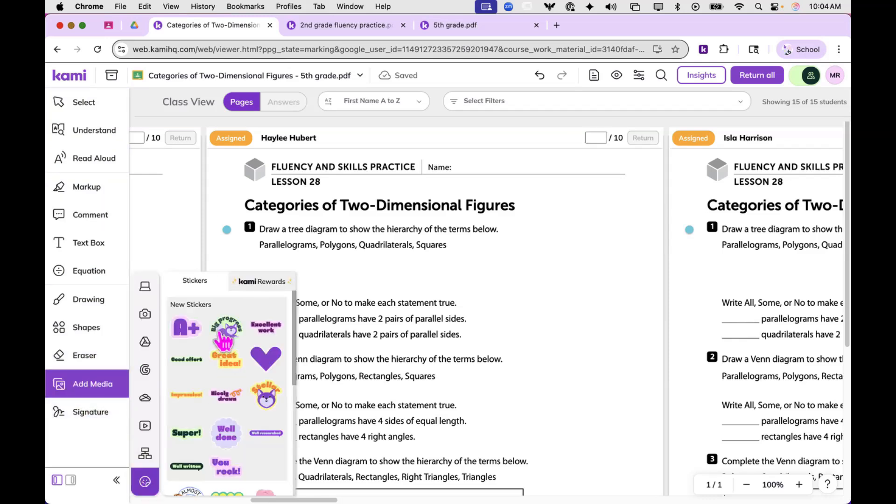
pyautogui.click(226, 327)
pyautogui.click(556, 189)
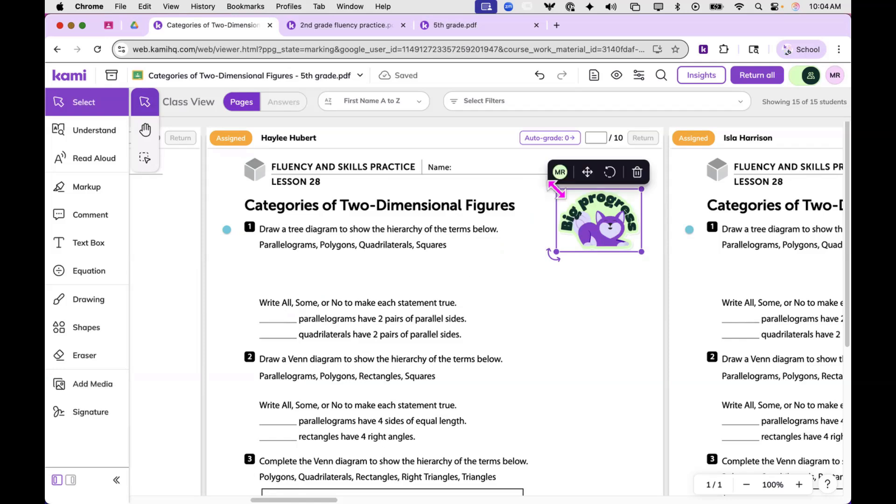
# Draw a large red freehand loop over the ends of the question 1 and 2 text on the stickered copy.
pyautogui.click(83, 306)
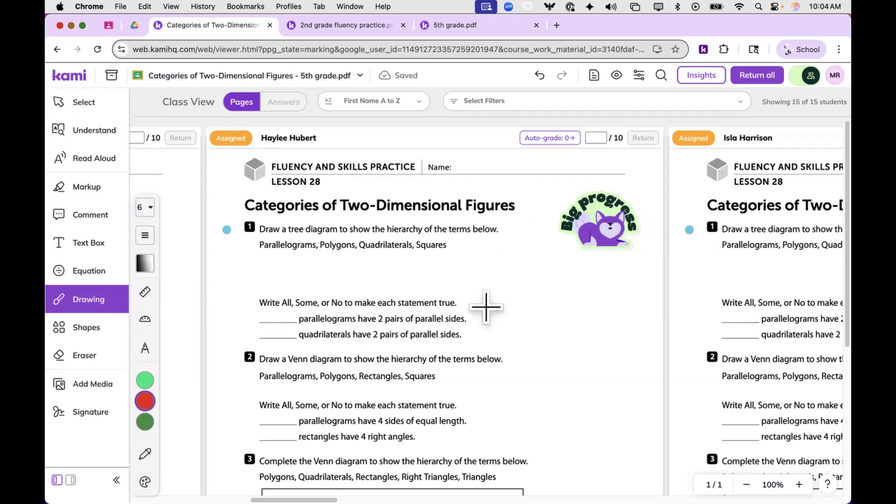
pyautogui.moveTo(533, 283)
pyautogui.mouseDown()
pyautogui.moveTo(420, 309)
pyautogui.moveTo(517, 254)
pyautogui.mouseUp()
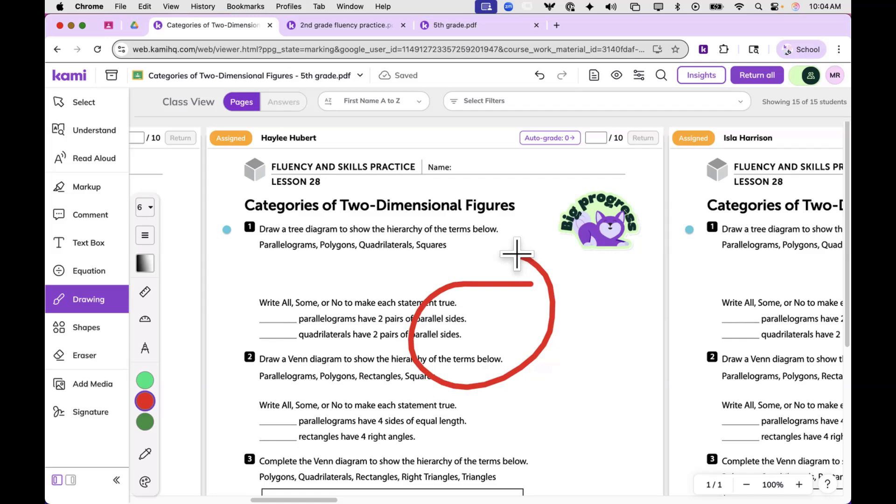